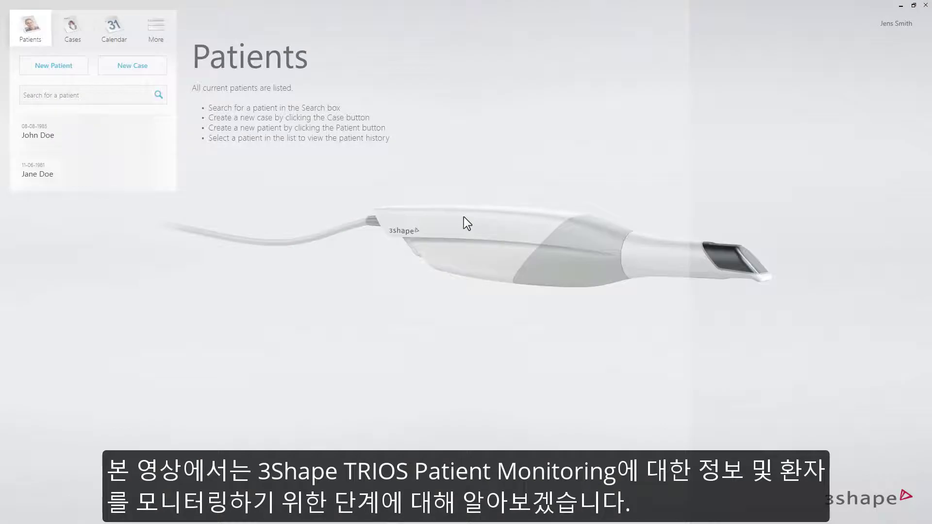
Show installed versions and subscriptions of the TRIOS Patient Monitoring and TRIOS modules in Settings.
left_click(157, 28)
left_click(158, 76)
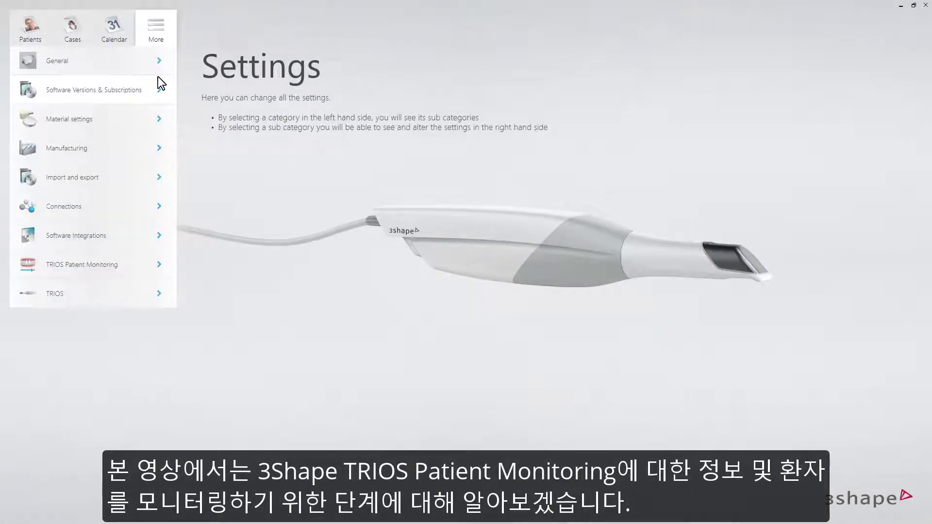
left_click(133, 90)
left_click(125, 118)
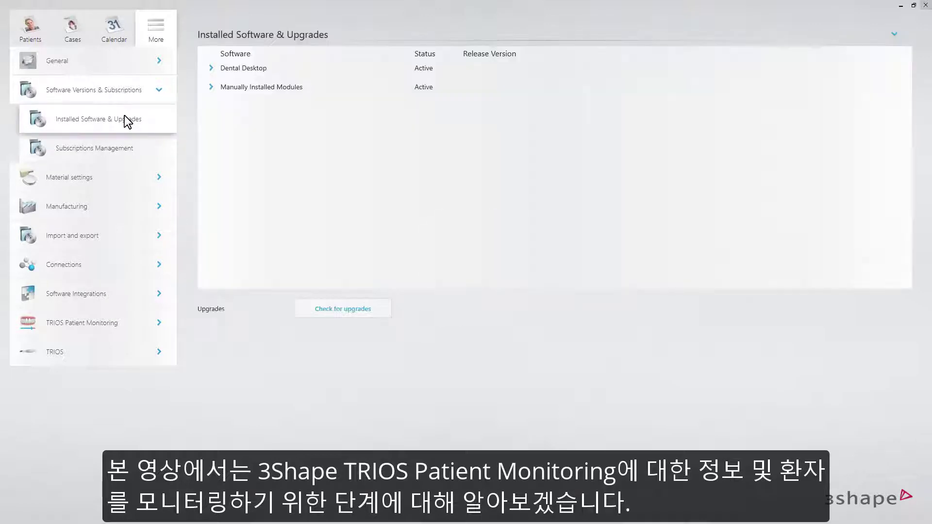
left_click(211, 88)
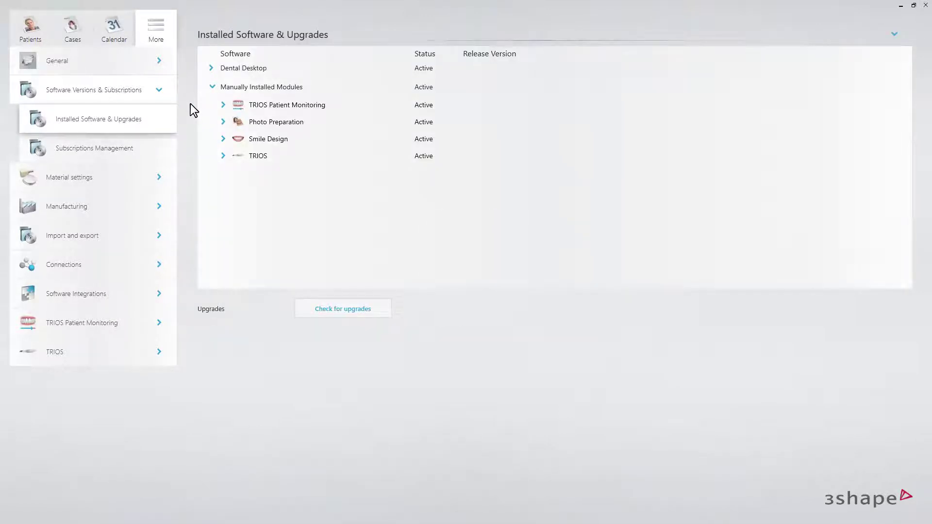
left_click(224, 103)
left_click(223, 229)
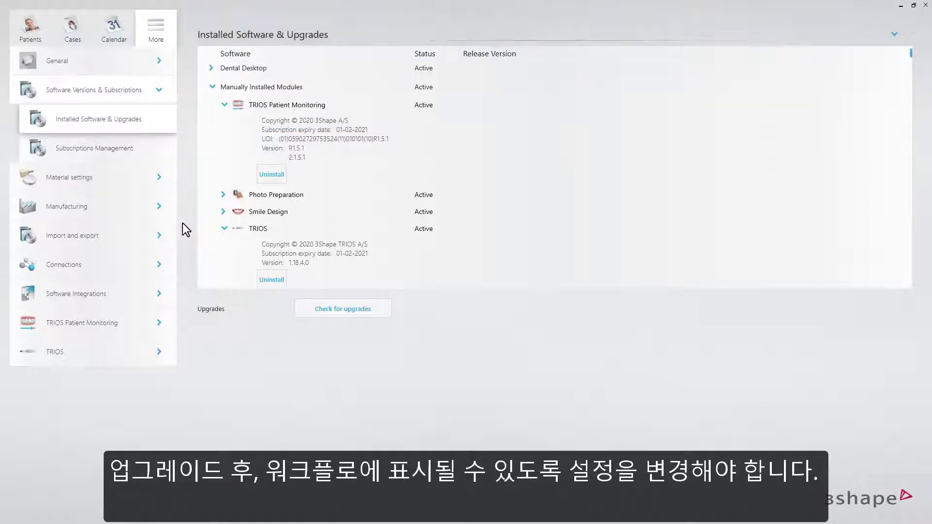
Enable Patient Monitoring in the TRIOS Patient Monitoring settings, save, and return to Patients.
left_click(94, 327)
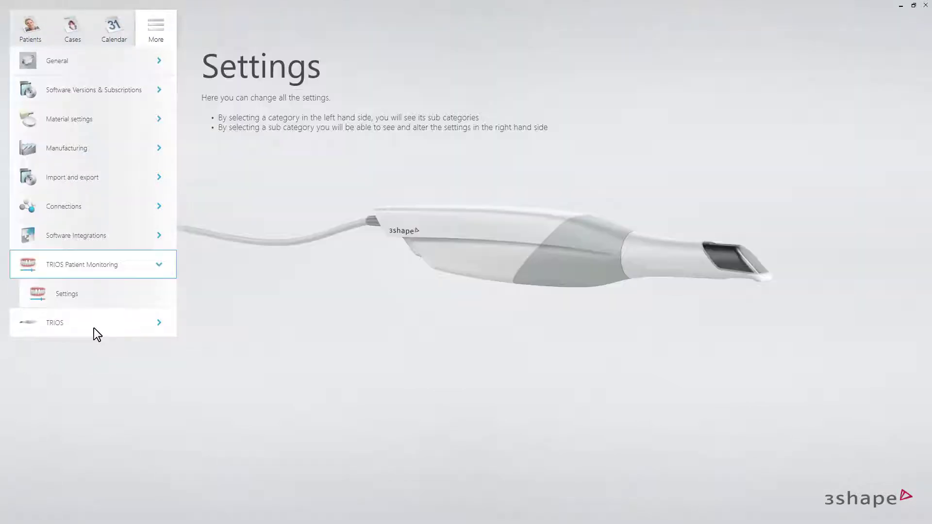
left_click(109, 296)
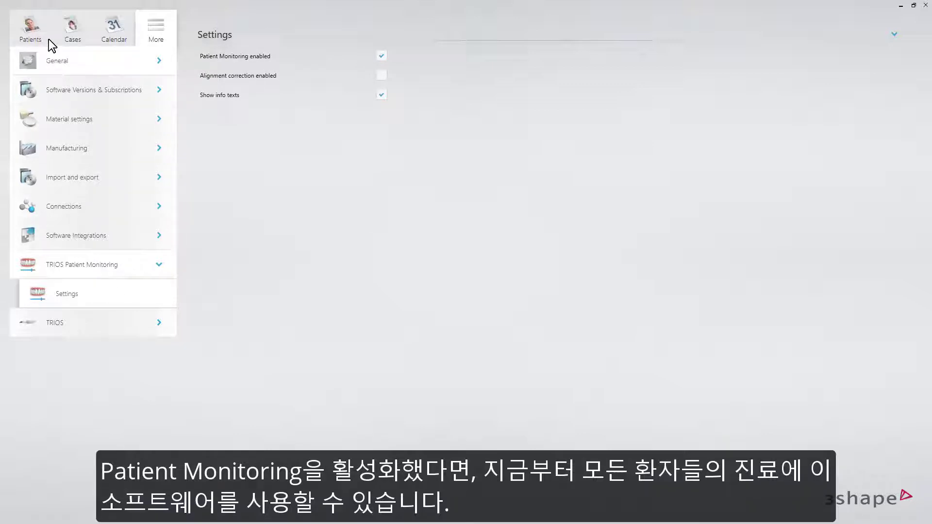
left_click(37, 29)
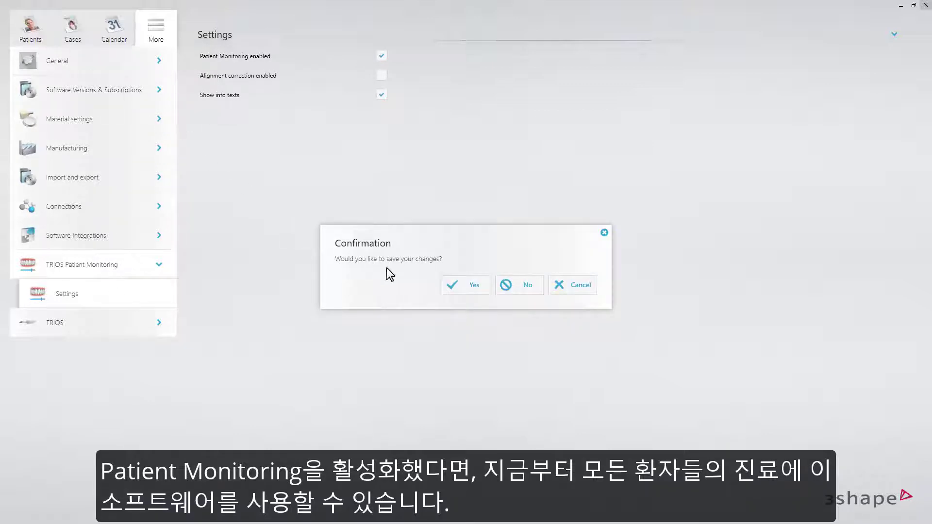
left_click(461, 285)
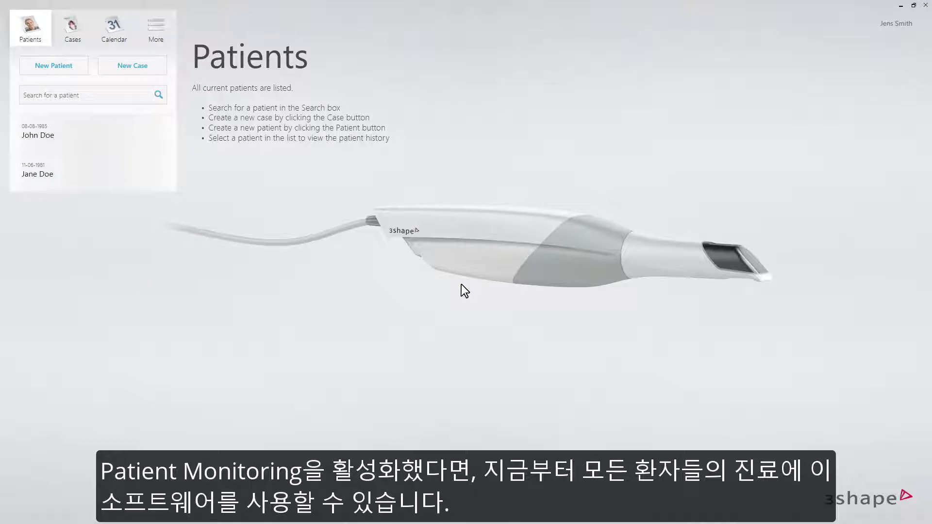
Open the first listed patient's case and launch the Patient Monitoring workflow.
left_click(124, 137)
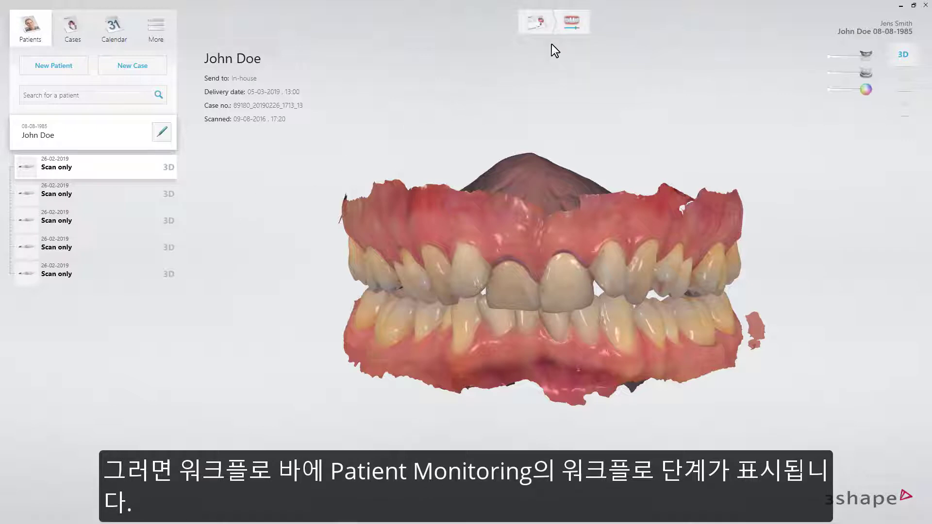
left_click(566, 31)
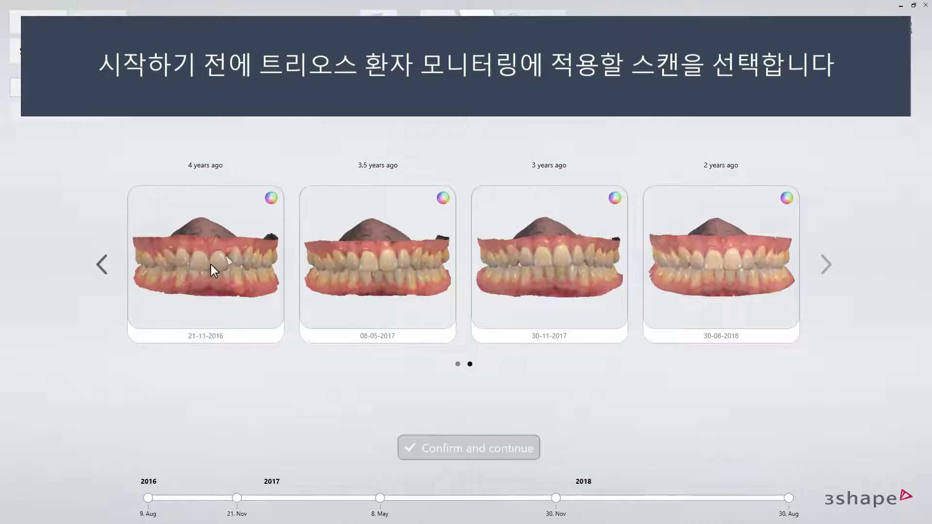
Browse the scan carousel and select the 09-08-2016, 21-11-2016 and 08-05-2017 scans.
left_click(100, 267)
left_click(686, 255)
left_click(824, 263)
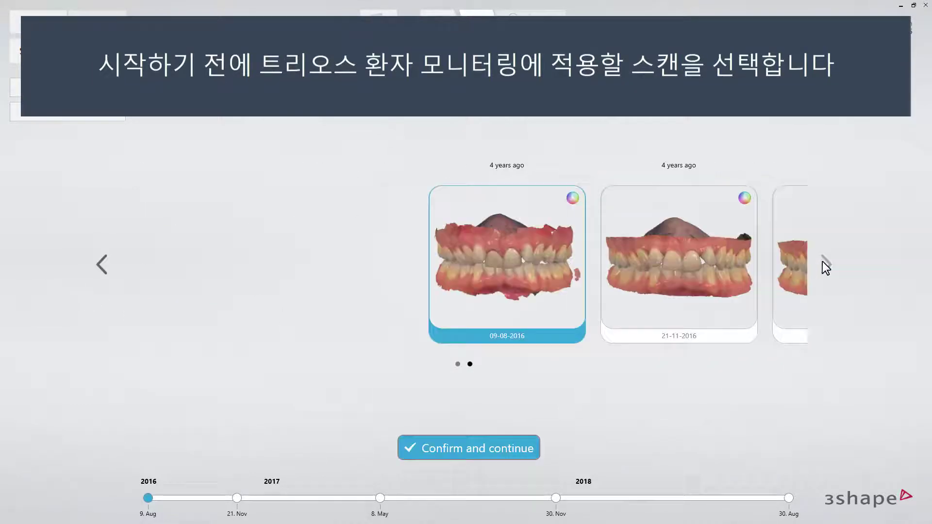
left_click(279, 279)
left_click(379, 279)
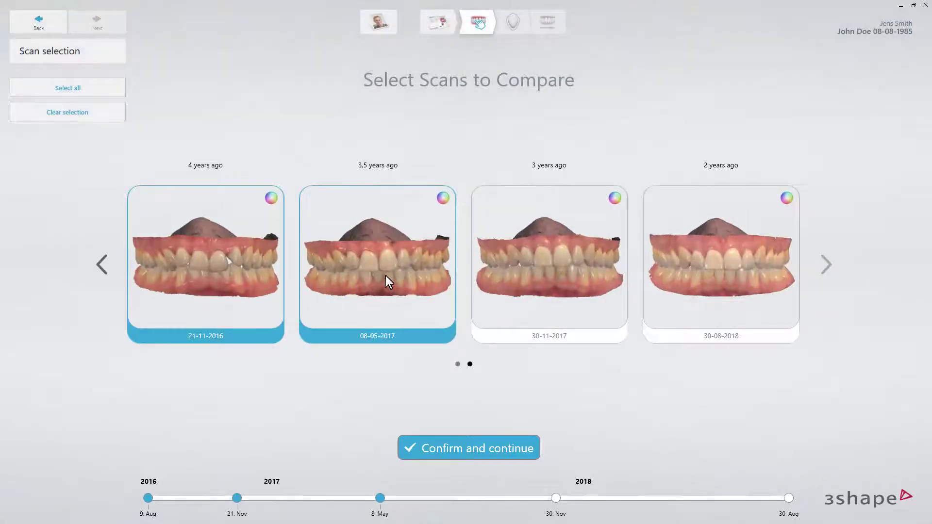
Clear the selection, select all scans for comparison, and confirm to continue.
left_click(111, 114)
left_click(118, 88)
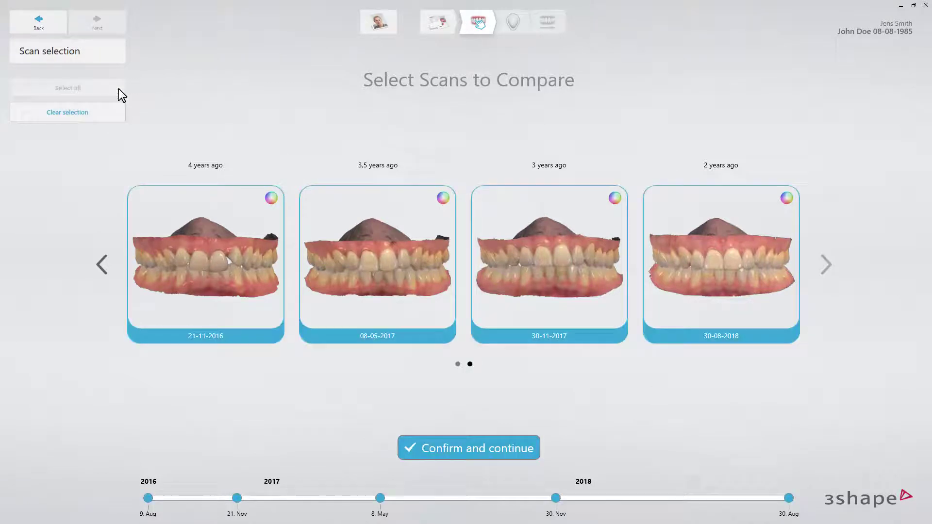
left_click(102, 266)
left_click(825, 266)
left_click(495, 444)
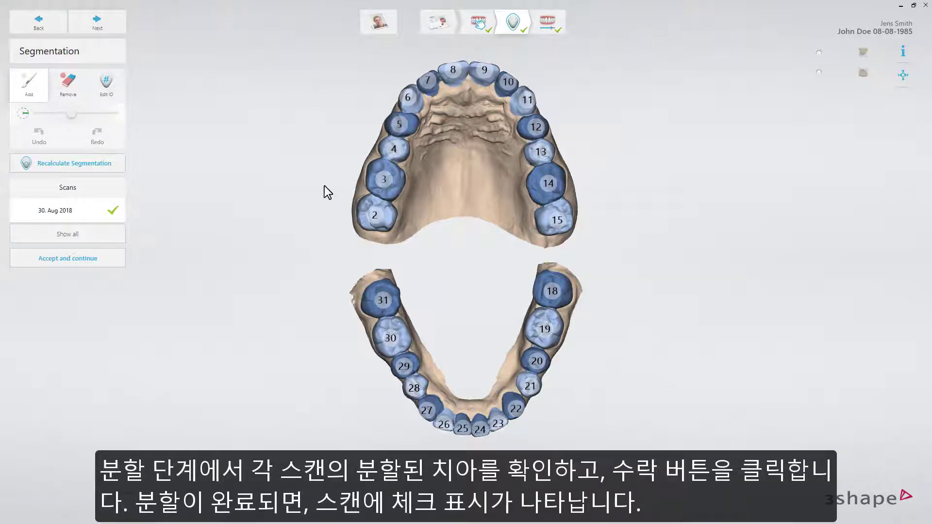
Review segmentation of all scans, including 30 Nov 2017 and 8 May 2017, then accept it.
left_click(95, 234)
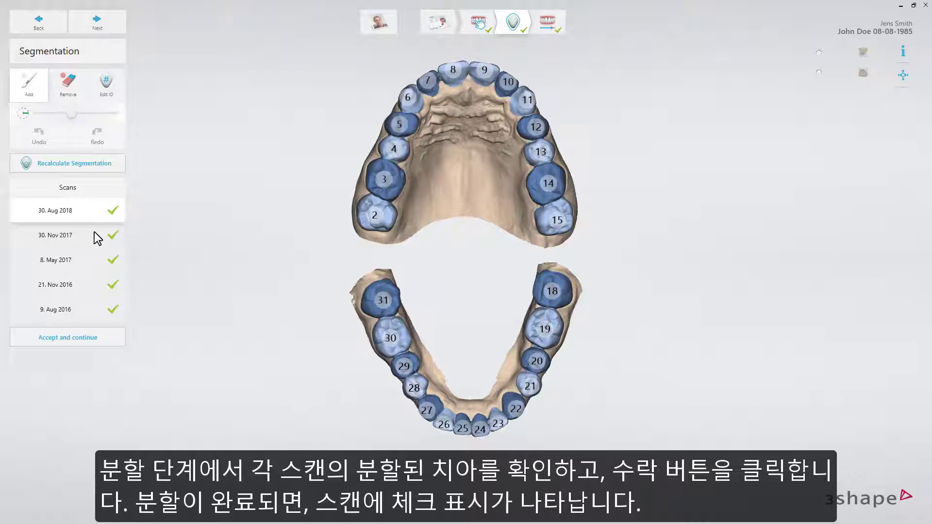
left_click(60, 242)
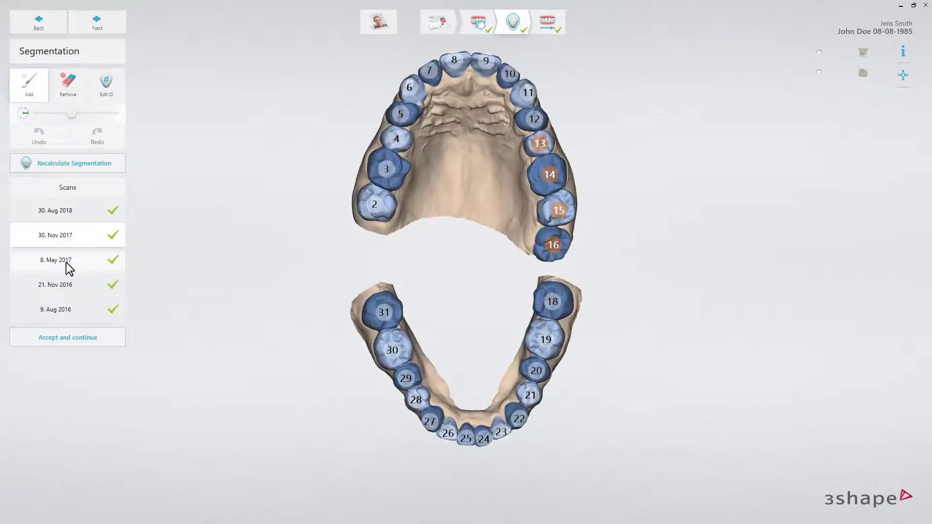
left_click(66, 263)
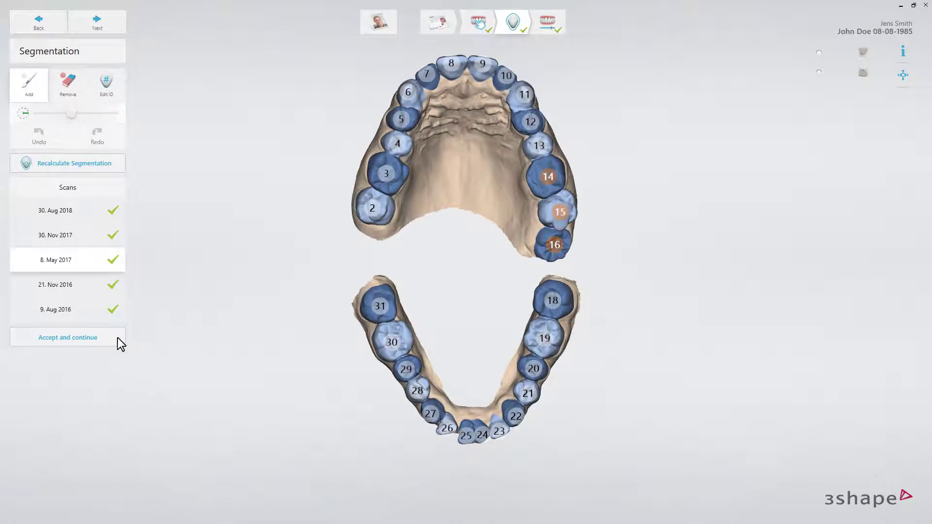
left_click(110, 342)
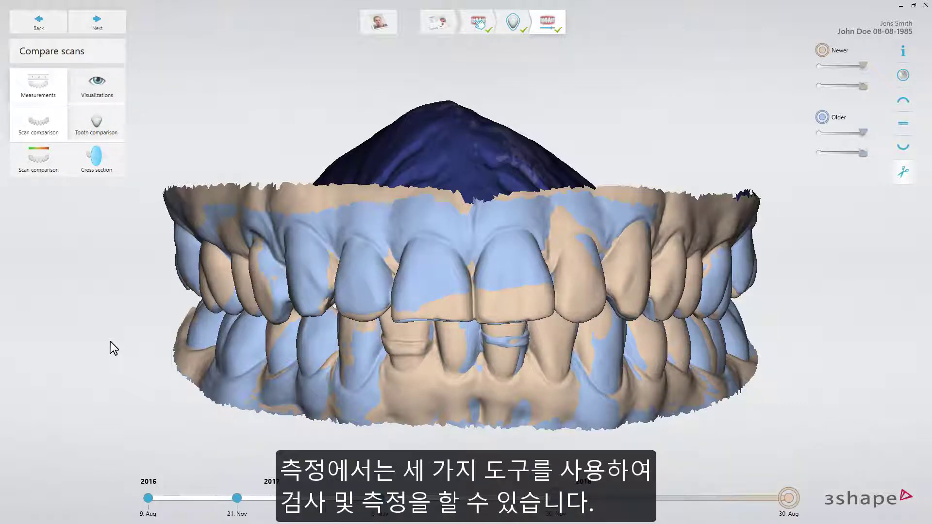
Toggle between tooth and scan comparison, ending on tooth comparison of 30 Aug 2018 vs 30 Nov 2017.
left_click(94, 125)
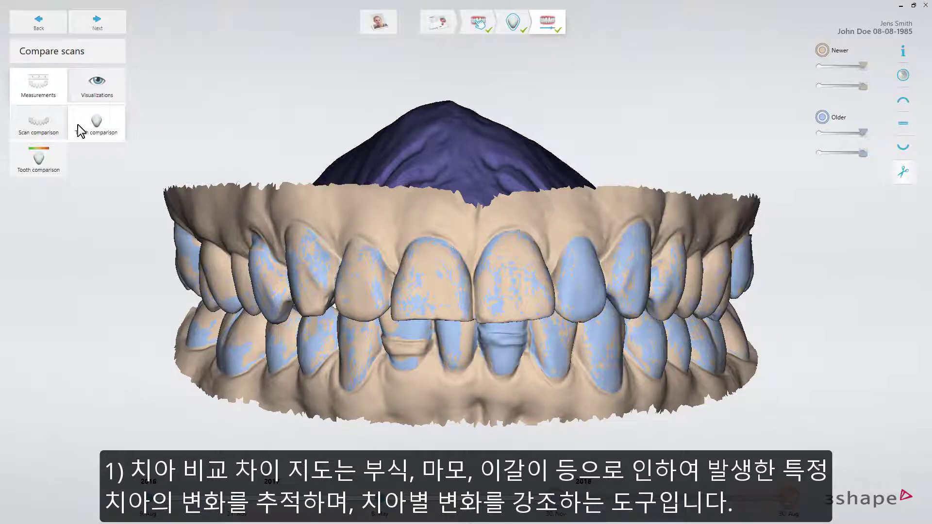
left_click(42, 127)
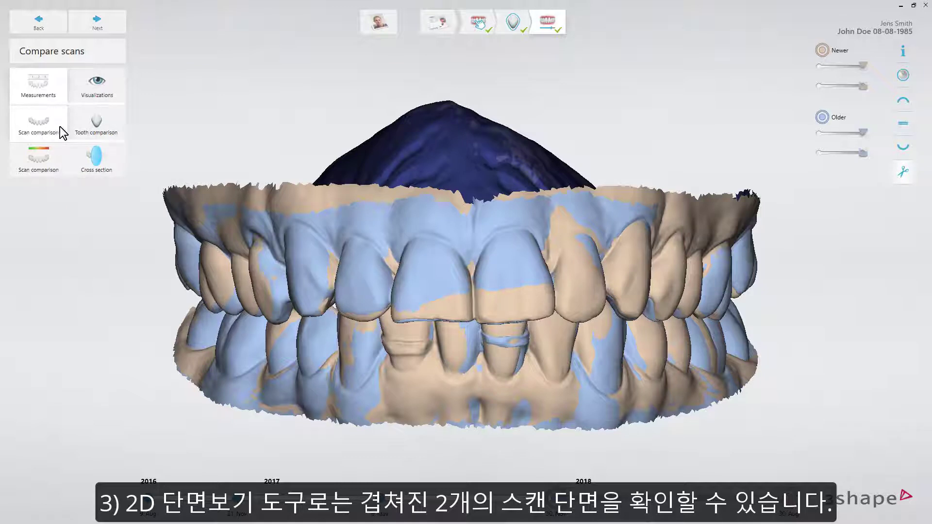
left_click(98, 129)
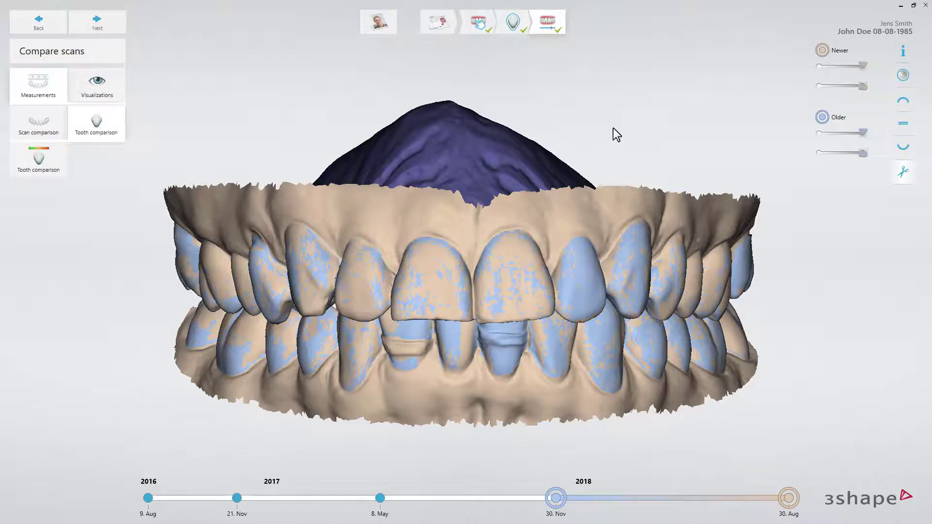
View the upper jaw occlusally, turning natural colours on and back off.
left_click(903, 102)
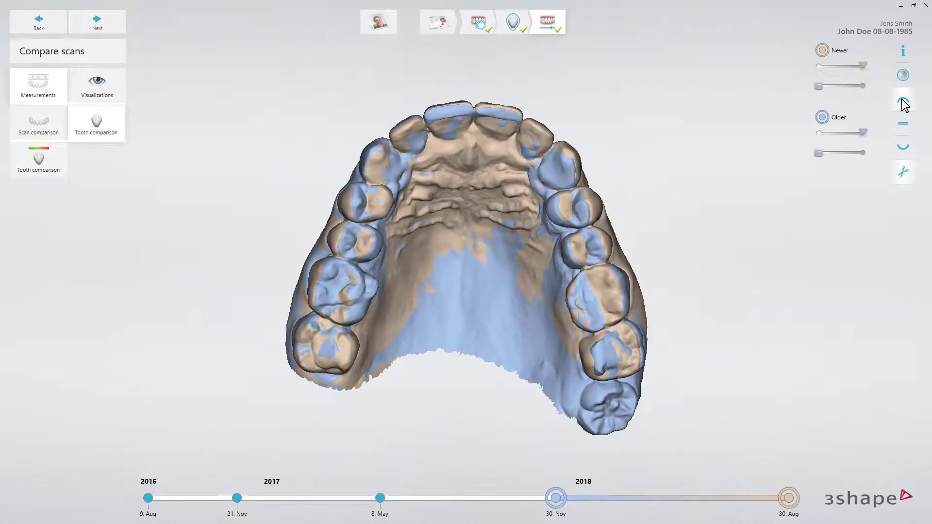
left_click(903, 79)
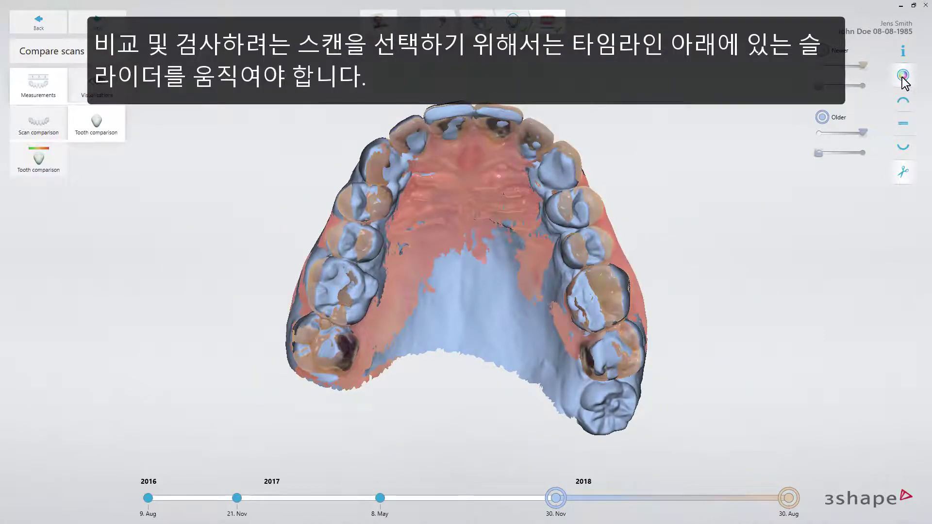
left_click(903, 77)
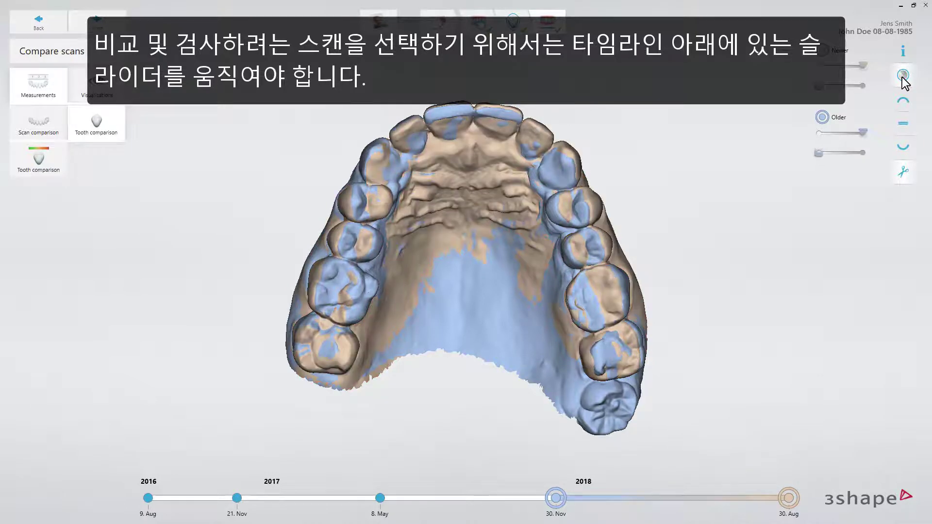
Set the timeline to compare the 9 Aug 2016 scan against the 30 Aug scan.
left_click_drag(556, 498, 147, 499)
left_click_drag(777, 503, 556, 500)
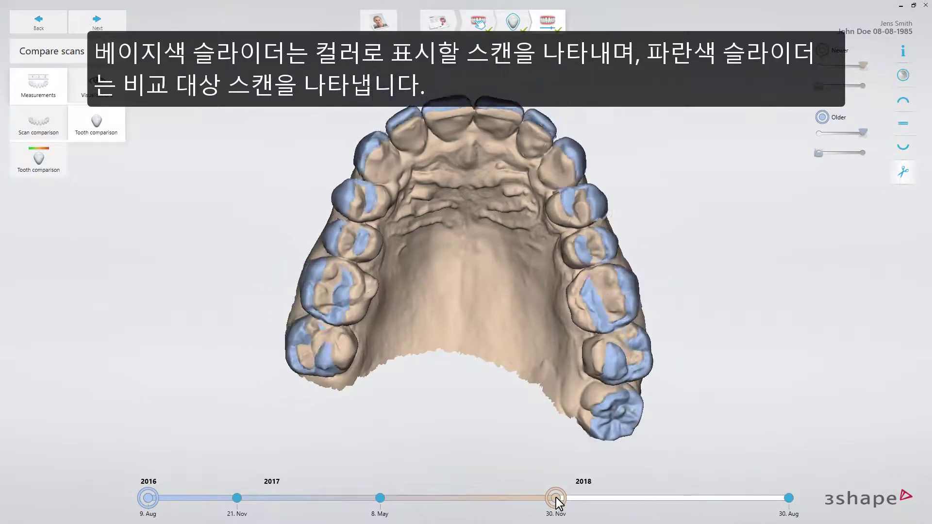
left_click_drag(556, 499, 791, 499)
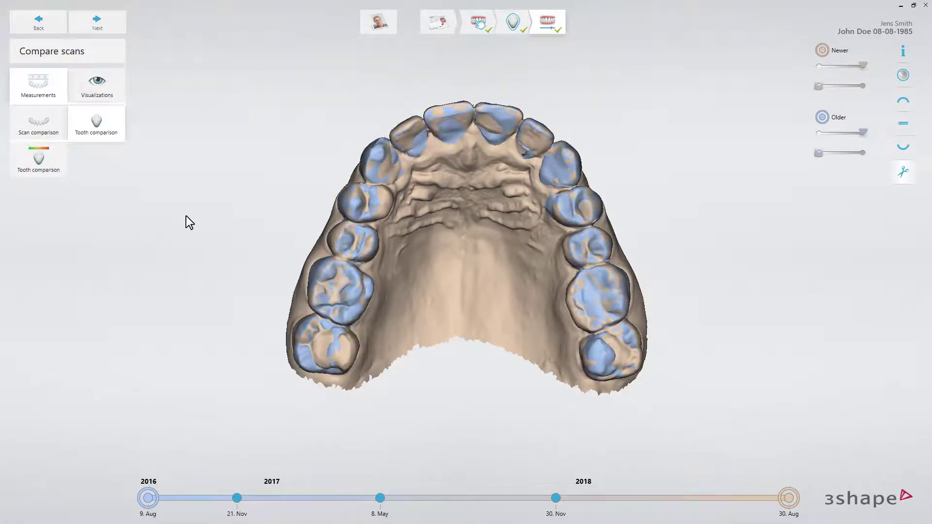
Show the tooth difference colour map with thresholds raised to 0,83mm and 0,13mm.
left_click(42, 165)
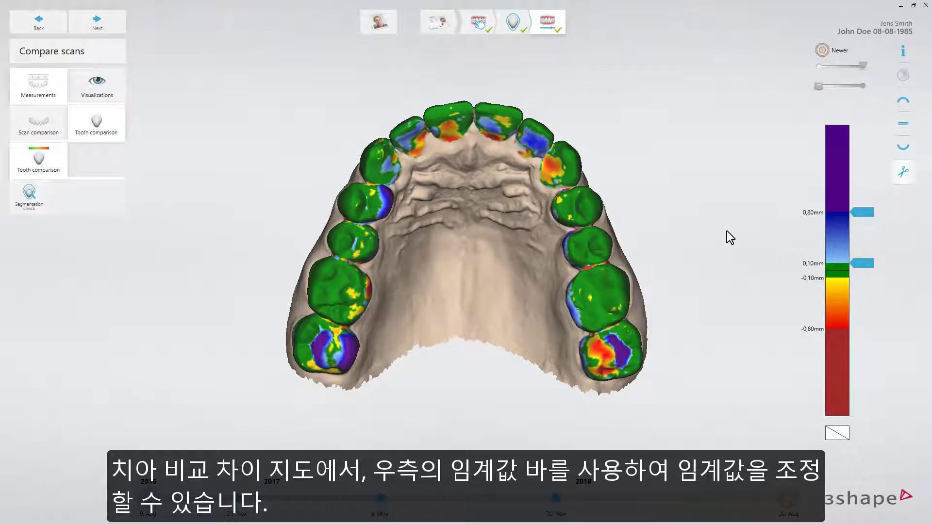
mouse_move(867, 213)
left_mouse_down()
mouse_move(866, 183)
mouse_move(867, 239)
mouse_move(867, 210)
left_mouse_up()
mouse_move(859, 265)
left_mouse_down()
mouse_move(866, 243)
mouse_move(863, 272)
left_mouse_up()
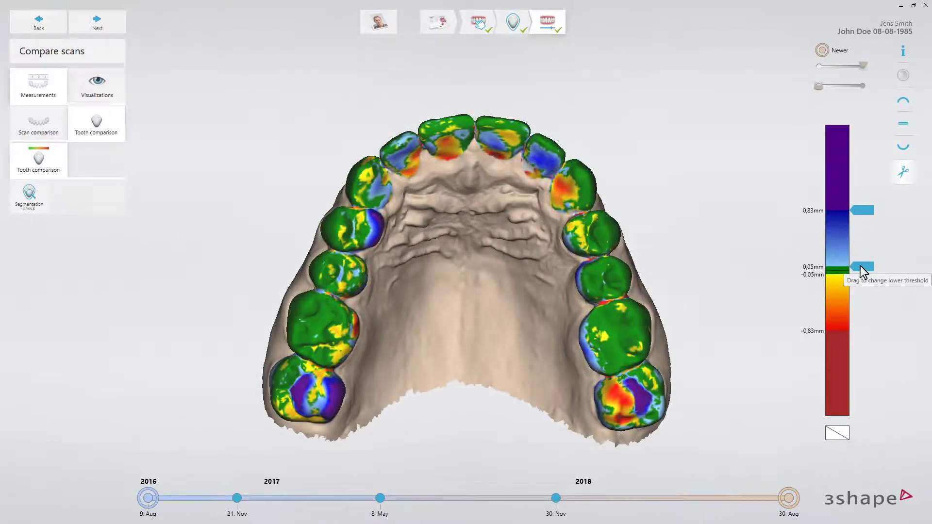
Check front and occlusal views, read a left molar's difference value, then overlay the scans.
left_click(903, 125)
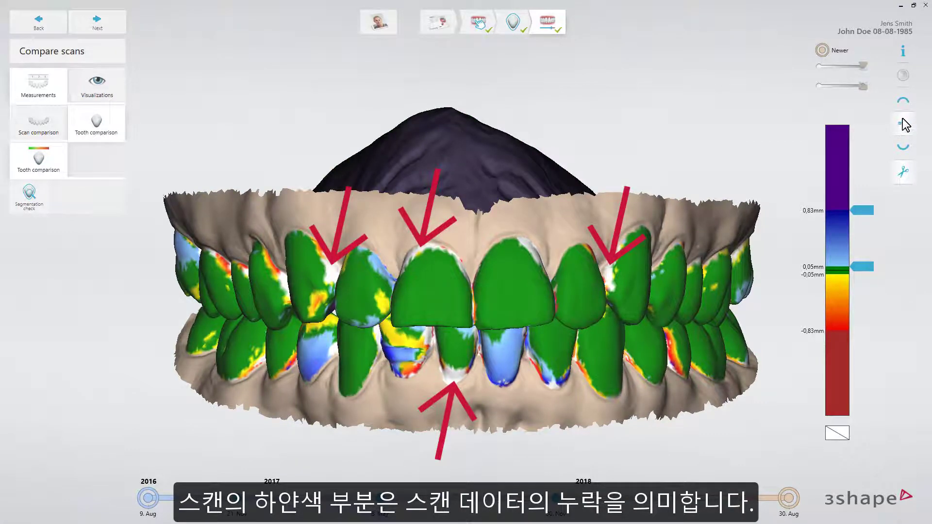
left_click(903, 101)
left_click(331, 321)
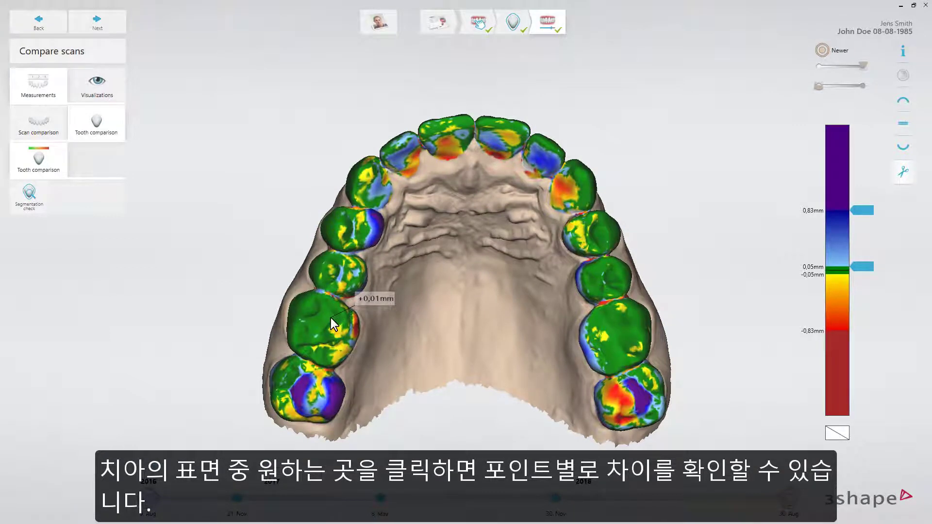
mouse_move(327, 386)
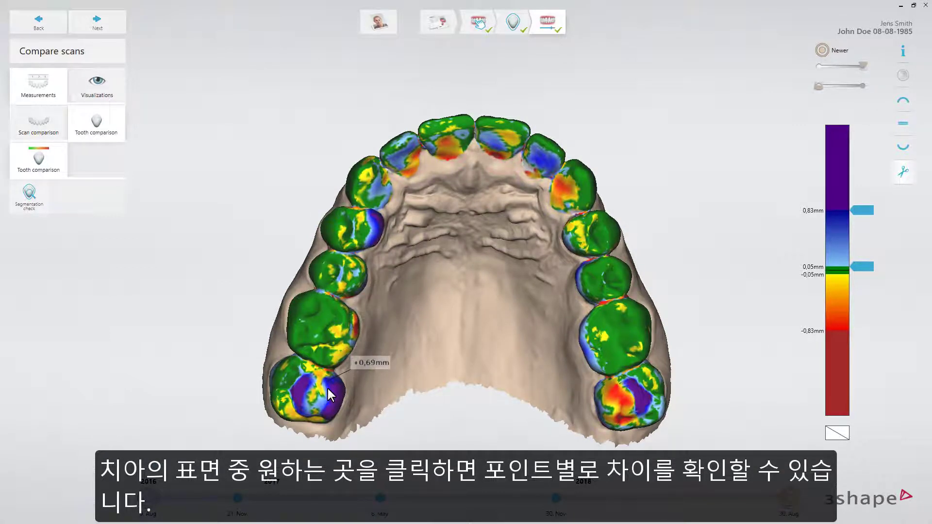
mouse_move(564, 185)
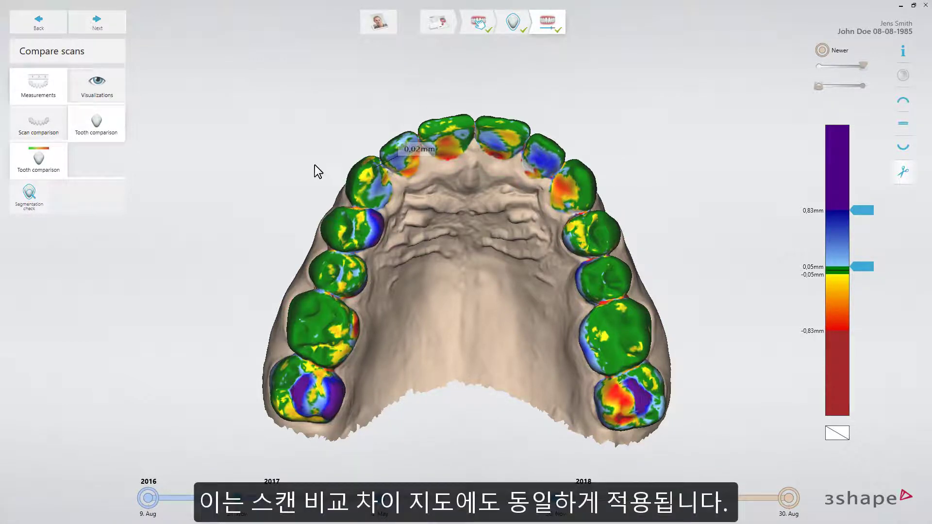
left_click(48, 127)
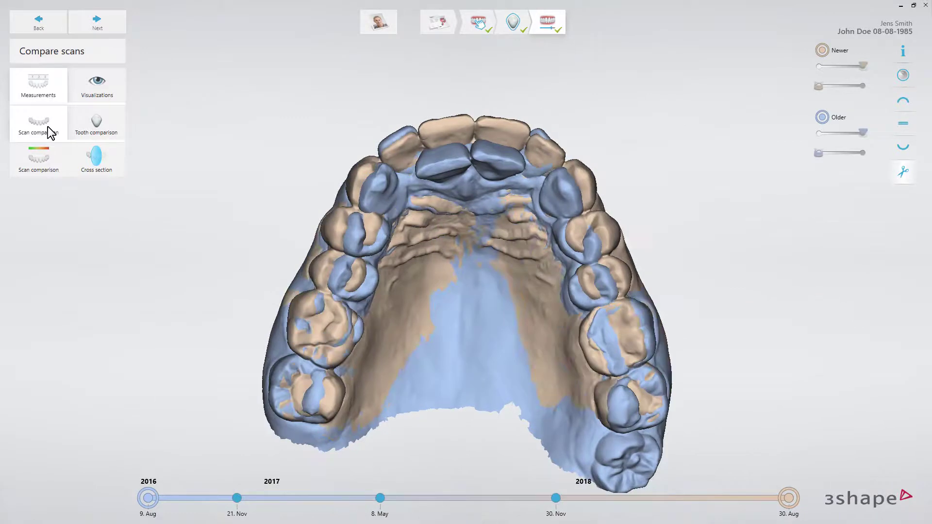
Show the scan-comparison colour map with upper threshold 1,80mm and an adjusted lower threshold.
left_click(40, 156)
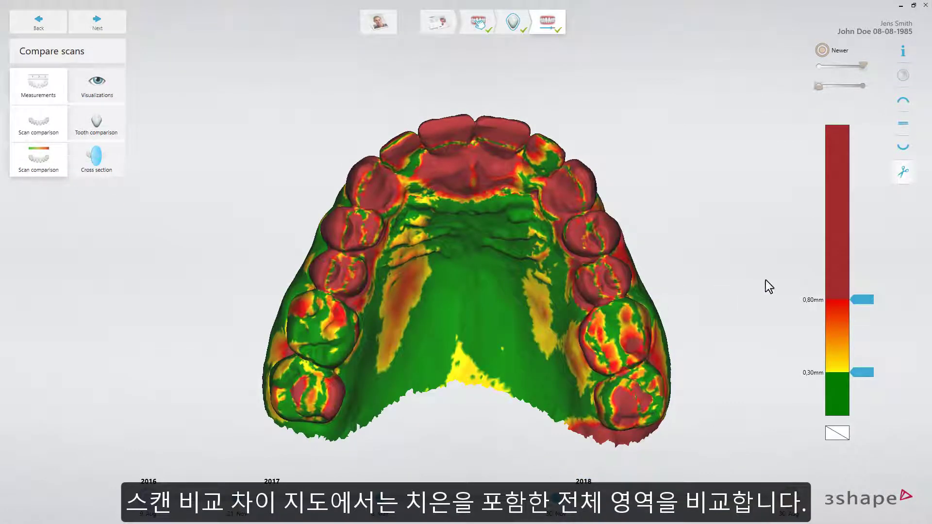
left_click_drag(870, 301, 872, 154)
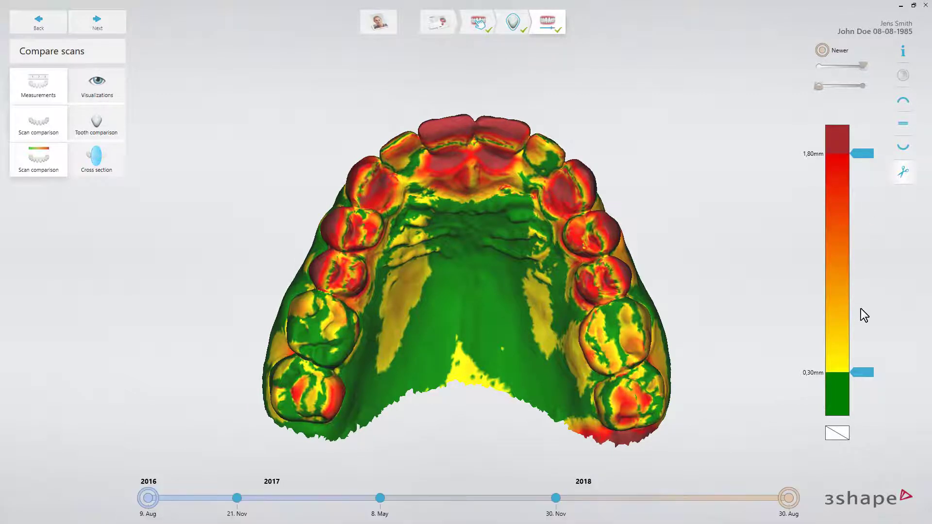
mouse_move(861, 373)
left_mouse_down()
mouse_move(866, 249)
mouse_move(861, 417)
mouse_move(860, 407)
left_mouse_up()
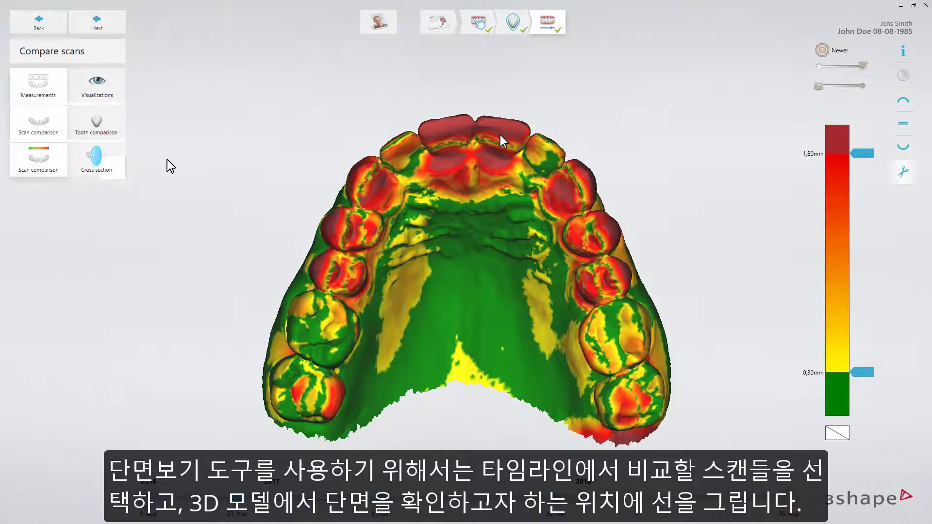
left_click(101, 159)
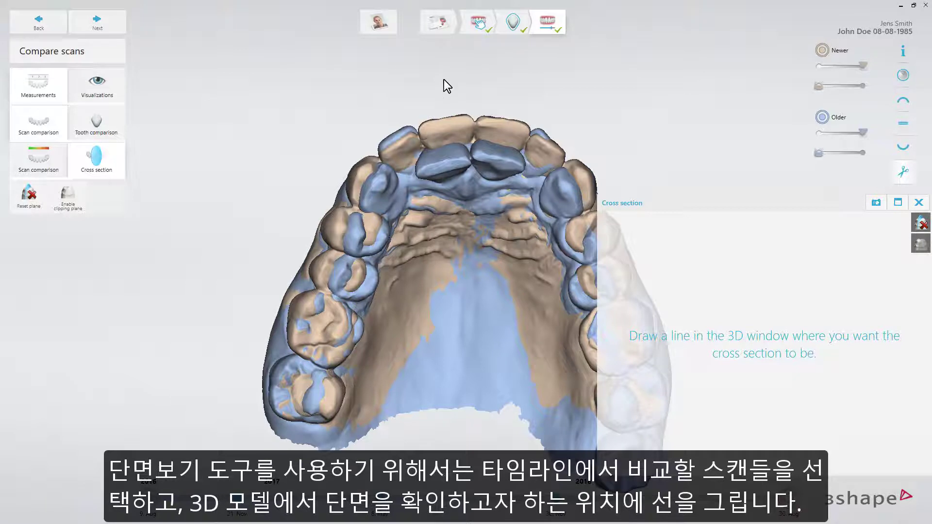
Draw a section line through the palate, shift and rotate it, and enlarge the profile.
left_click_drag(447, 79, 449, 491)
right_click_drag(462, 426, 437, 294)
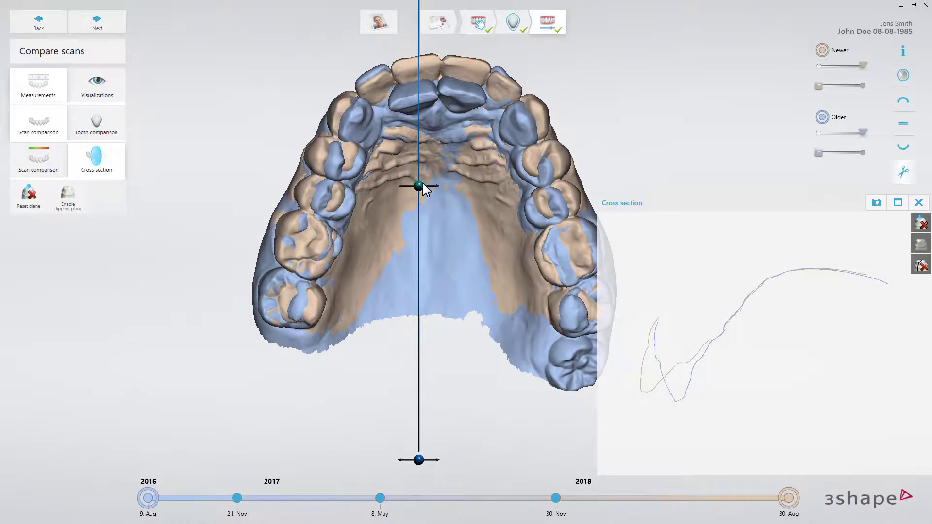
mouse_move(420, 190)
left_mouse_down()
mouse_move(467, 188)
mouse_move(386, 187)
mouse_move(419, 190)
left_mouse_up()
left_click_drag(418, 458, 456, 458)
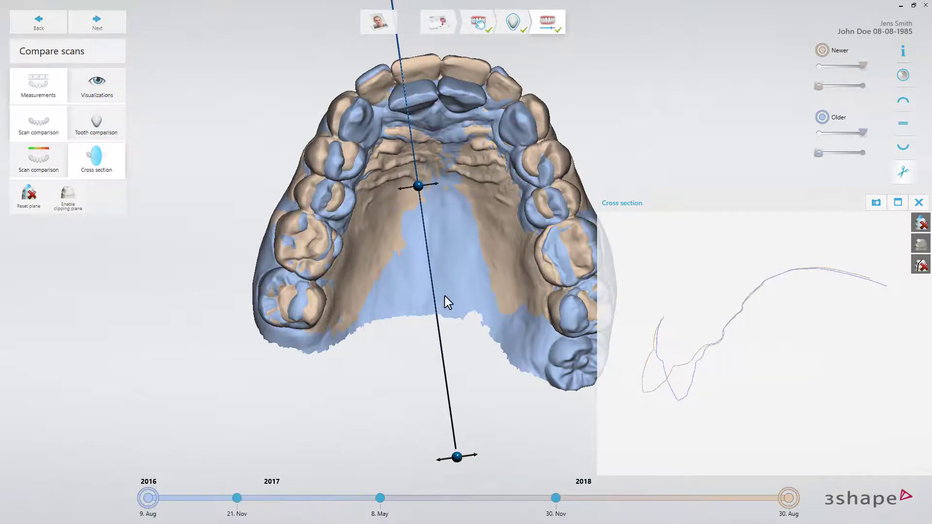
left_click_drag(421, 189, 428, 188)
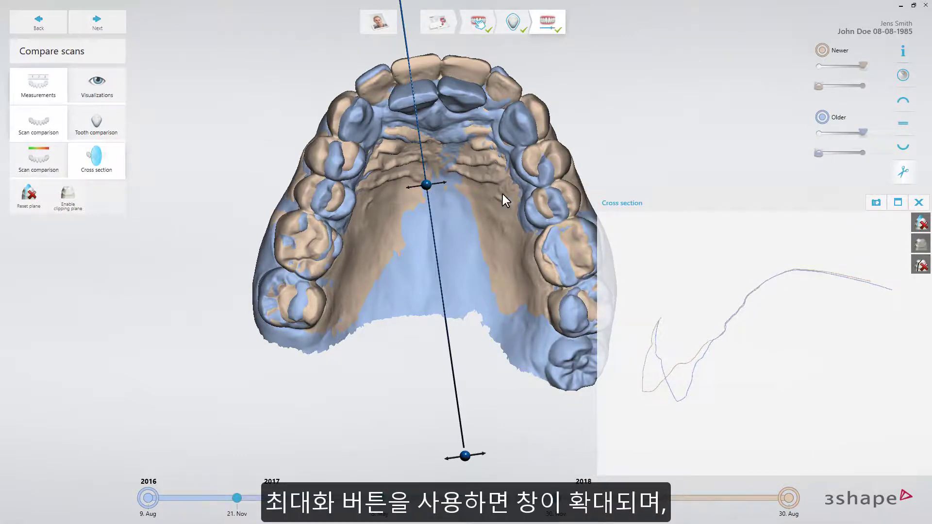
left_click(896, 203)
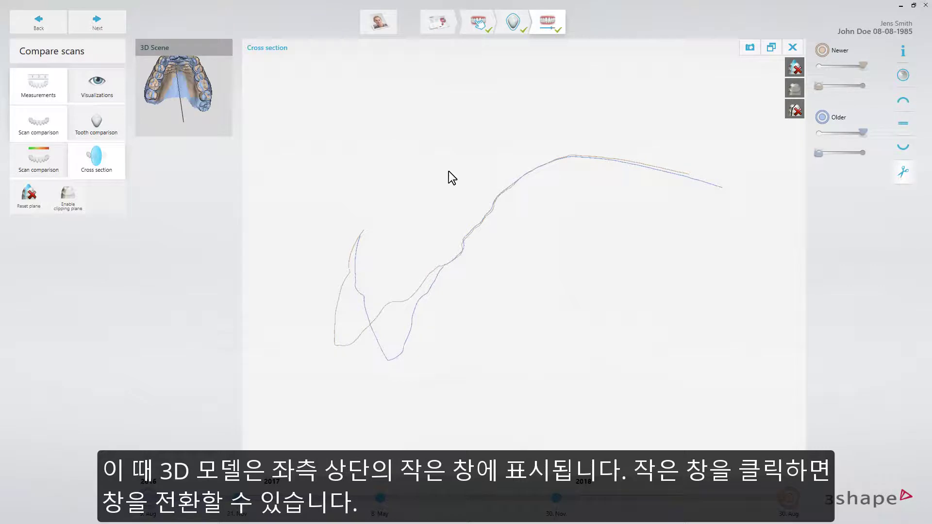
Enlarge the cross-section profile and measure 7,09 mm between two tooth contour points.
left_click(182, 121)
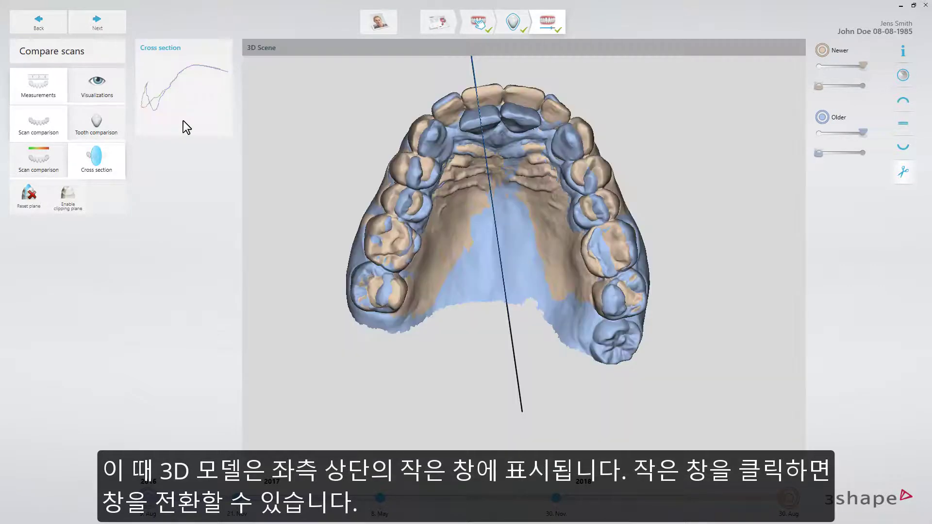
left_click(183, 121)
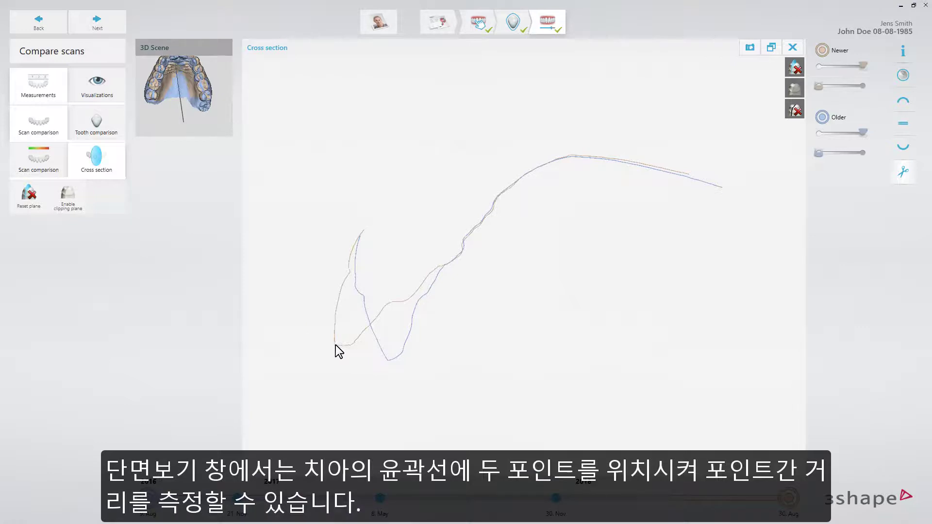
left_click_drag(336, 345, 391, 362)
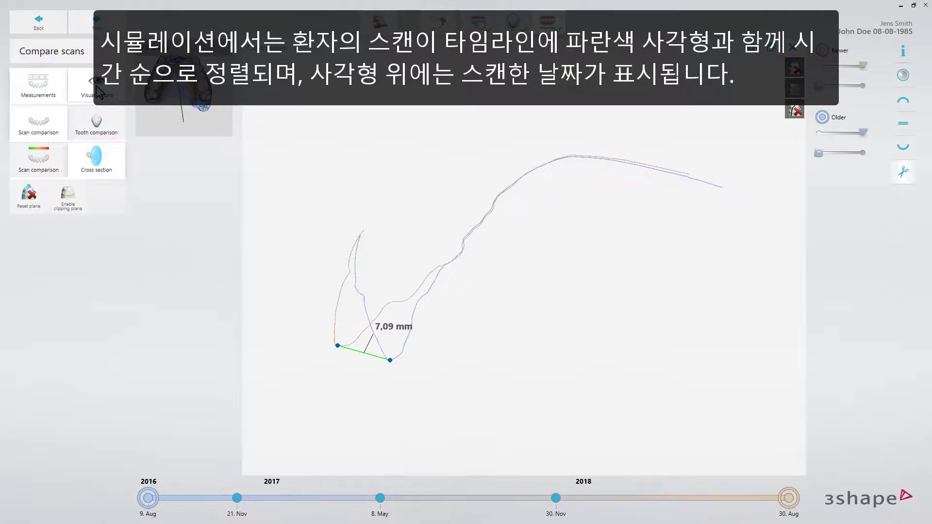
Play the colour scan simulation of the occlusal upper arch from 9. Aug to 30. Aug.
left_click(96, 86)
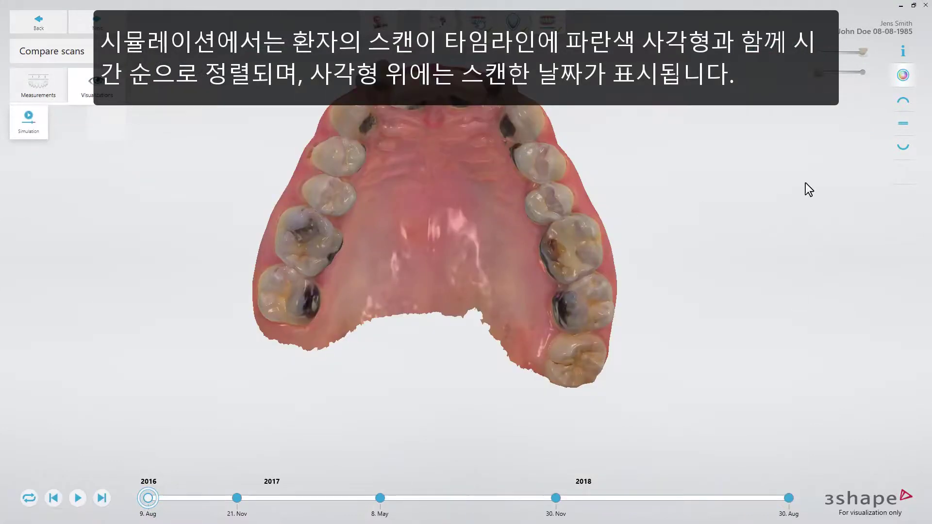
left_click(898, 99)
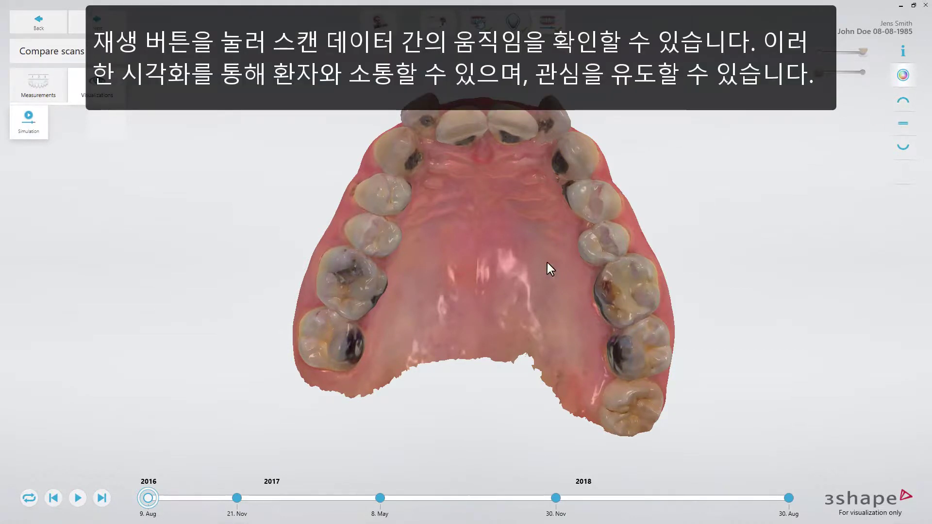
left_click(78, 498)
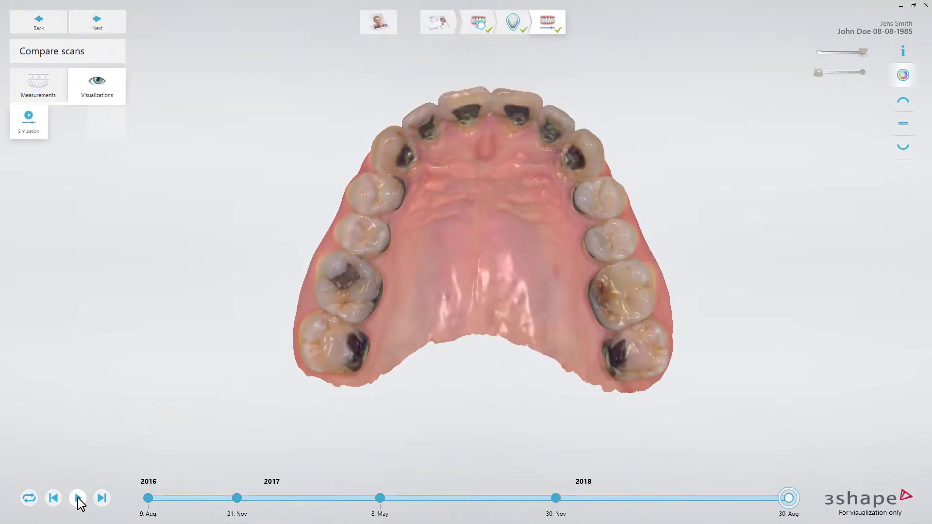
Step from the 9. Aug scan forward three scans, then back three scans.
left_click(149, 498)
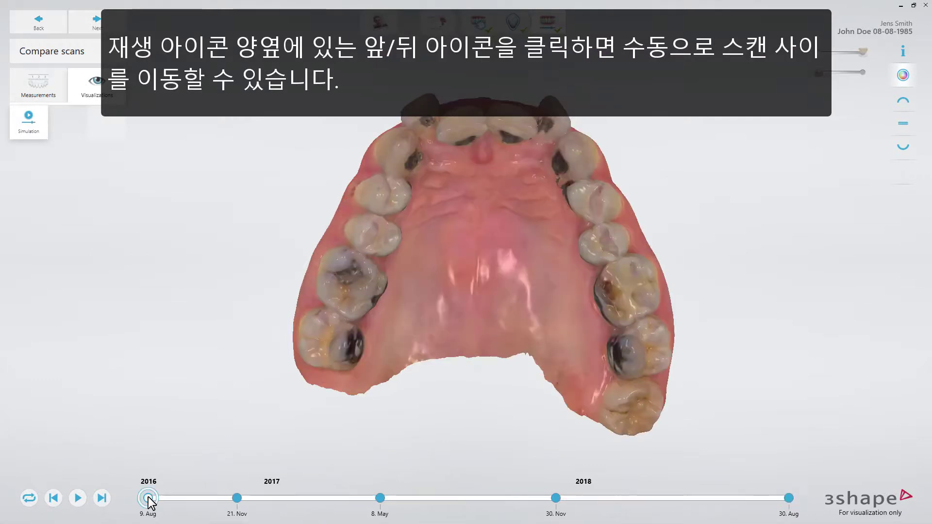
left_click(102, 498)
left_click(102, 498)
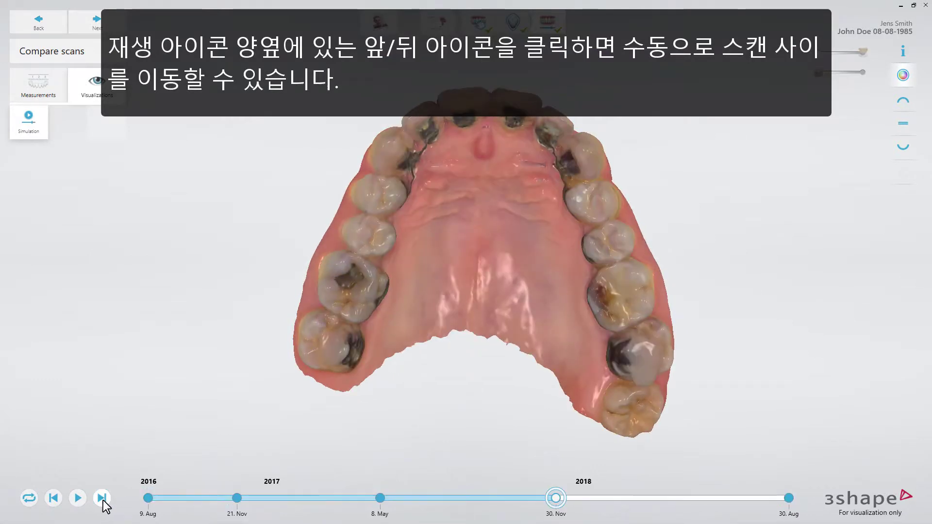
left_click(101, 498)
left_click(102, 498)
left_click(51, 500)
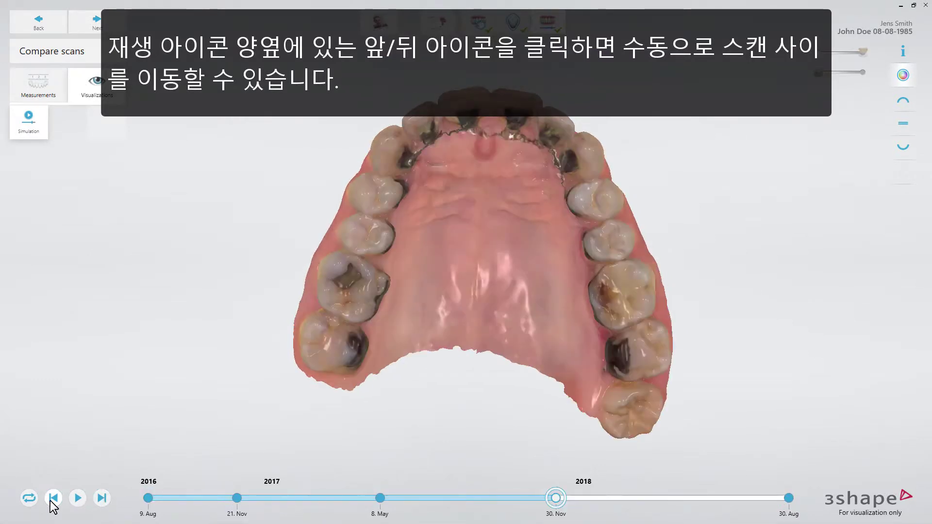
left_click(50, 501)
left_click(50, 500)
left_click(50, 501)
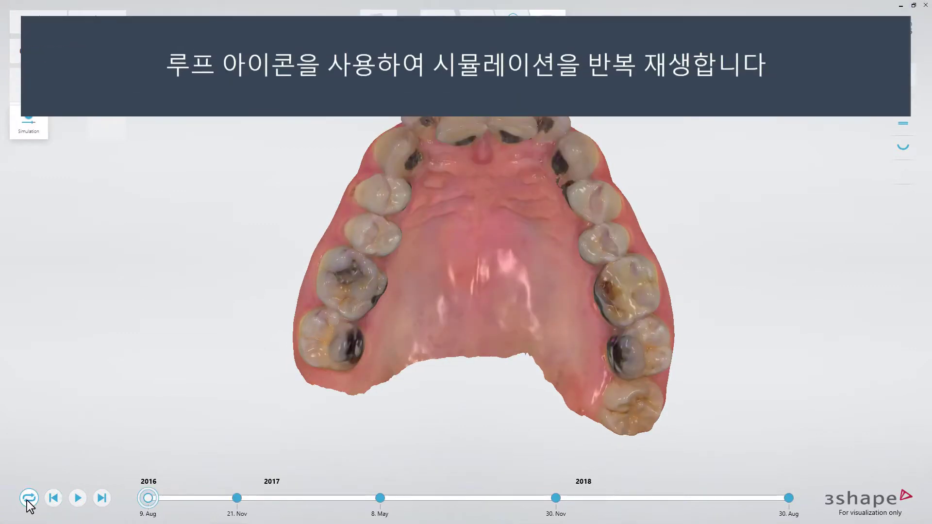
Loop the simulation playback and replay it with the colour texture turned off.
left_click(76, 499)
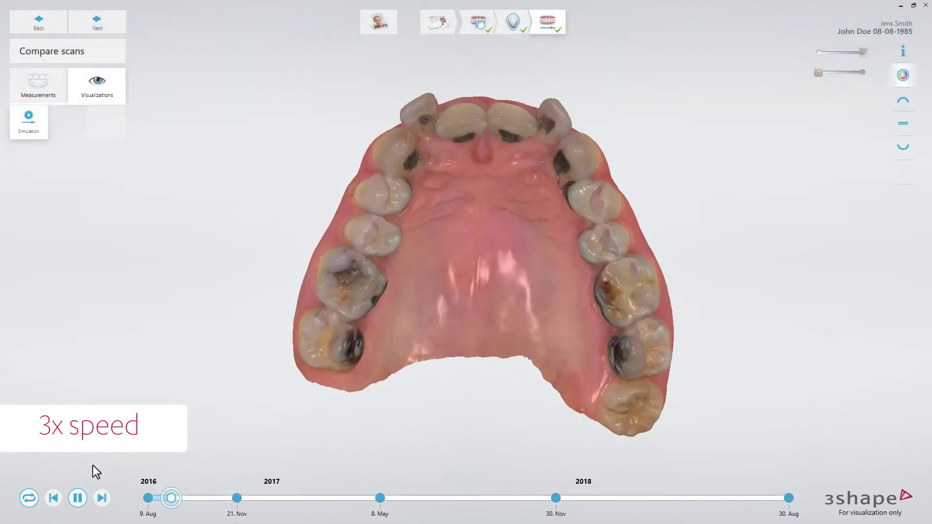
left_click(76, 498)
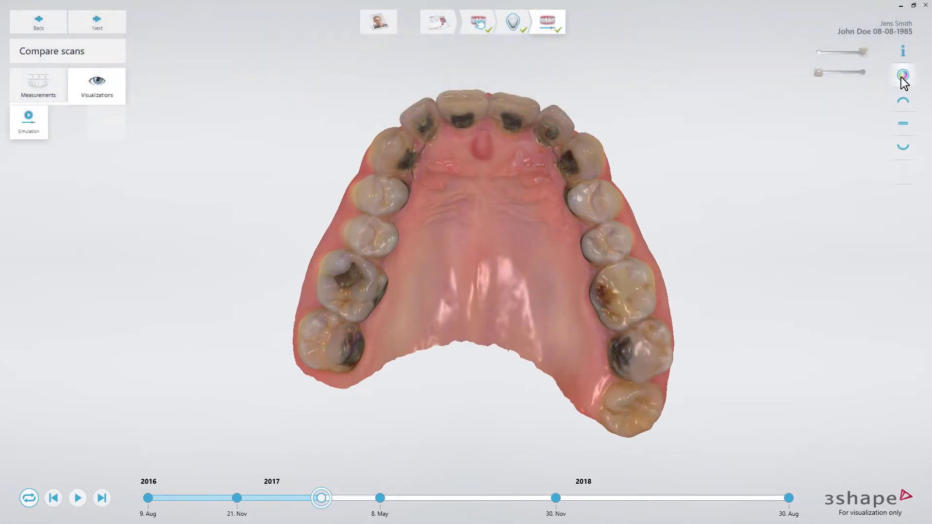
left_click(901, 78)
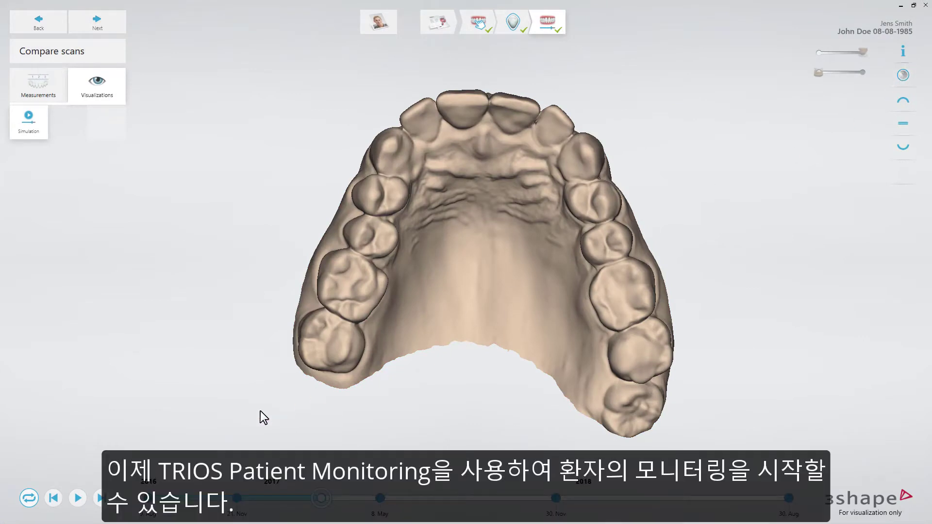
left_click(77, 498)
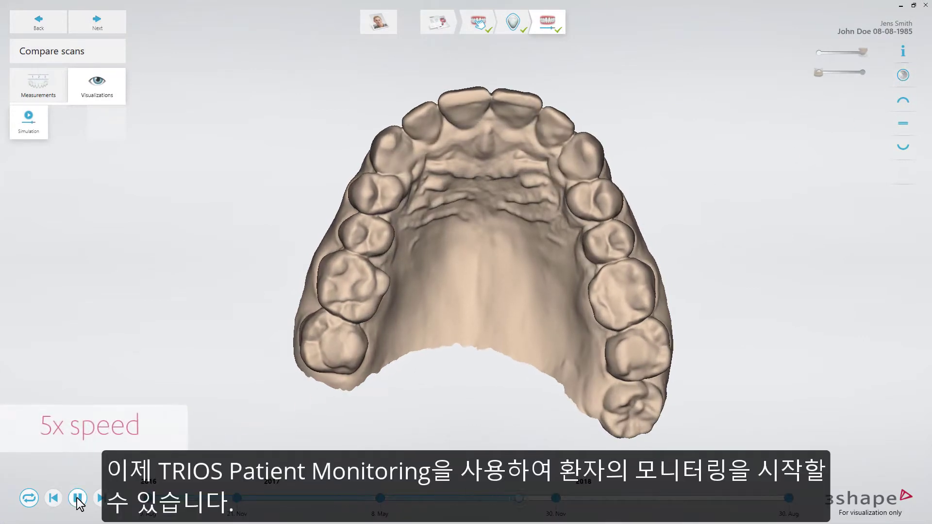